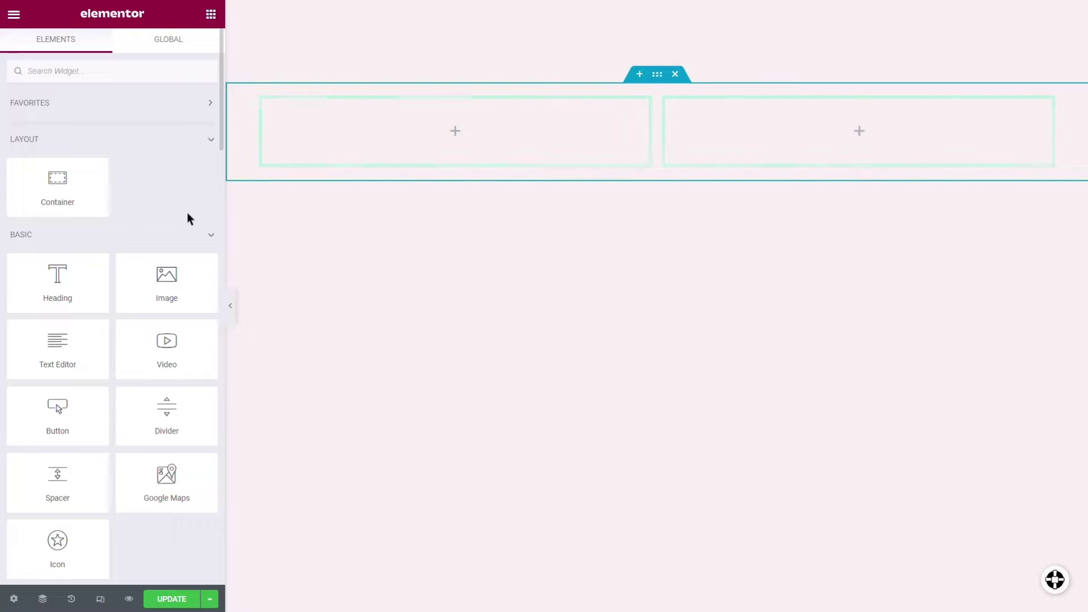
Drag a Heading widget into the hero's left column and select the hero container
{"action": "left_click_drag", "start_coordinate": [52, 283], "coordinate": [346, 139]}
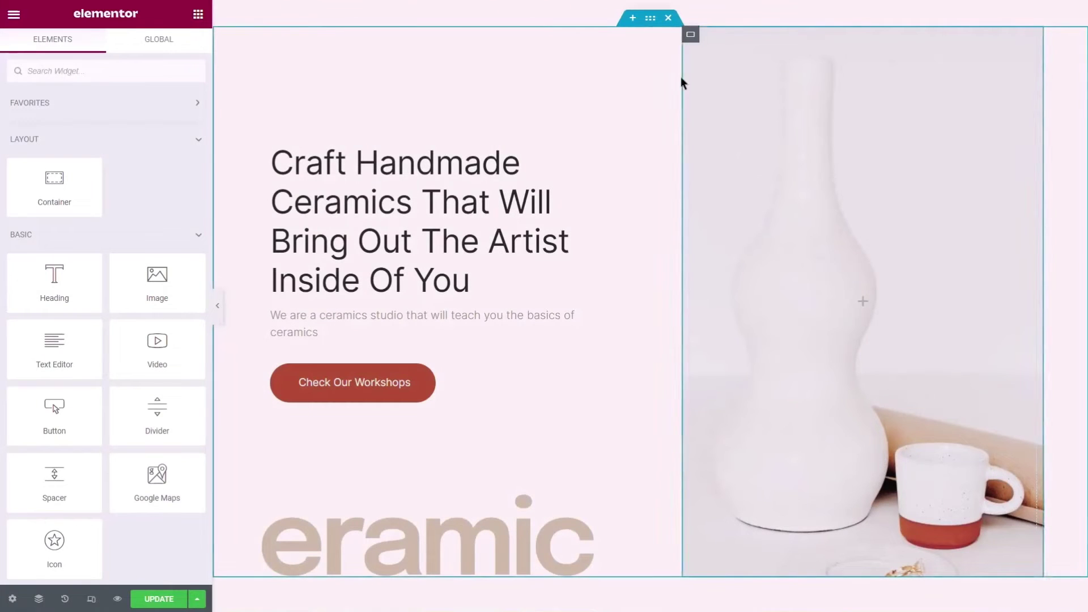
{"action": "left_click", "coordinate": [651, 20]}
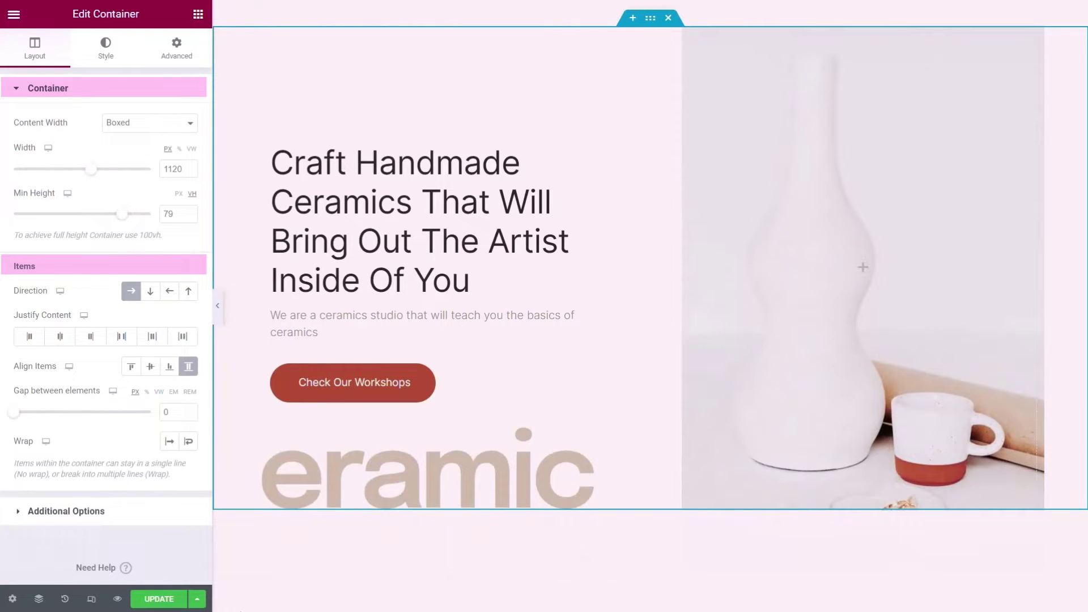
Set the hero container's Direction to Row-reversed and widen the gap between elements to 54
{"action": "left_click", "coordinate": [170, 292]}
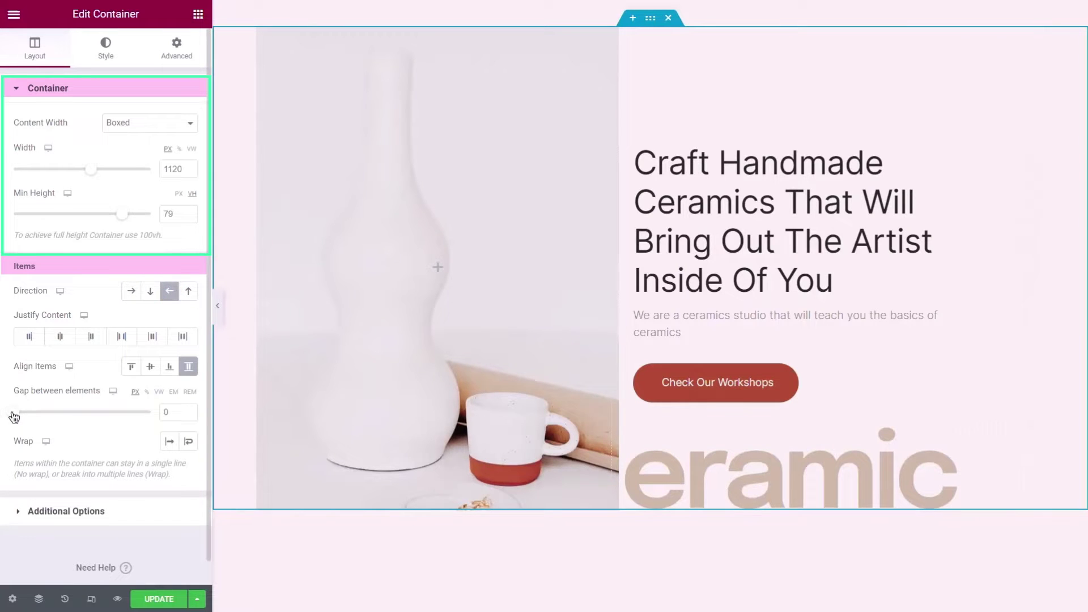
{"action": "left_click_drag", "start_coordinate": [15, 414], "coordinate": [29, 414]}
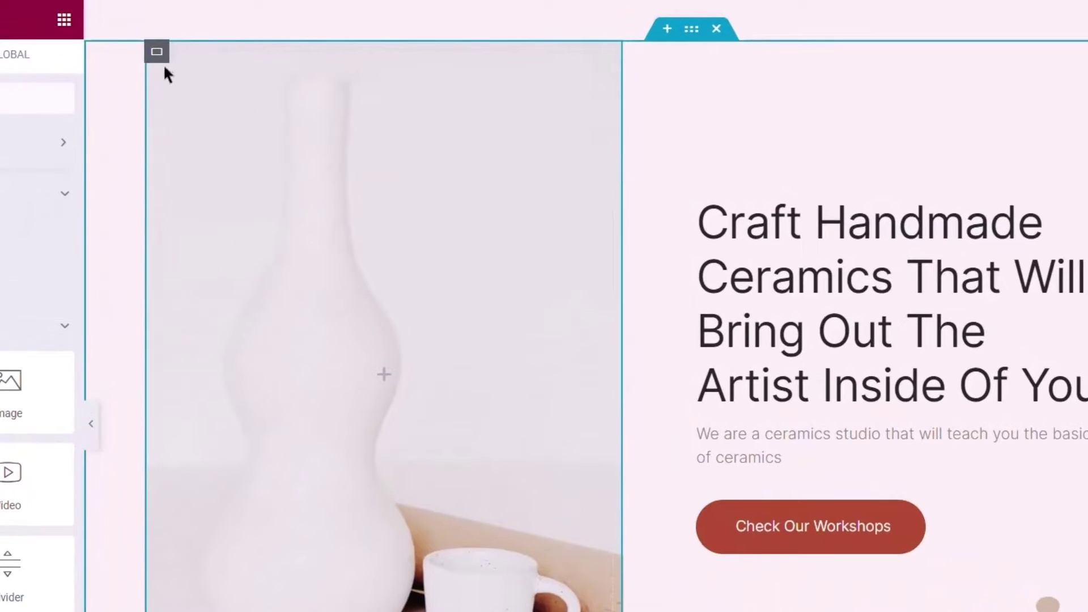
Select the hero container and inspect its inner containers in the Navigator
{"action": "left_click", "coordinate": [159, 57]}
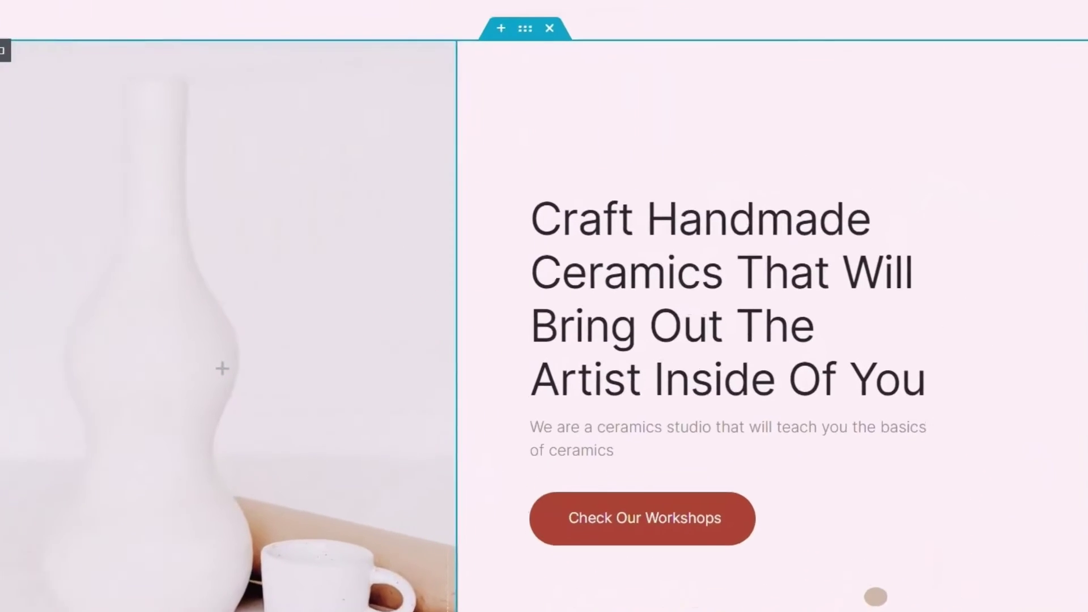
{"action": "left_click", "coordinate": [657, 22]}
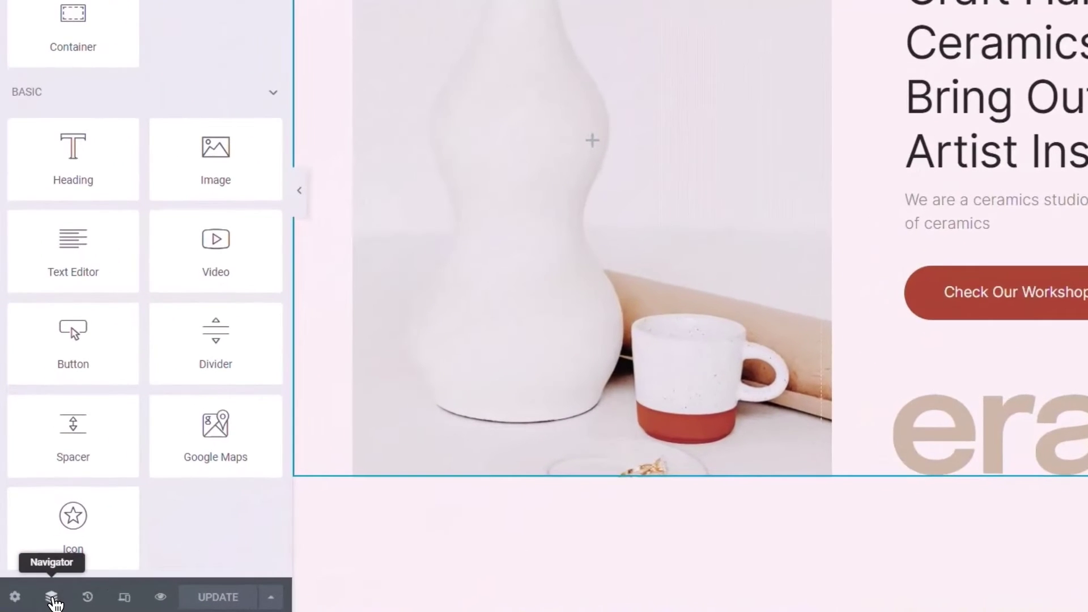
{"action": "left_click", "coordinate": [39, 600]}
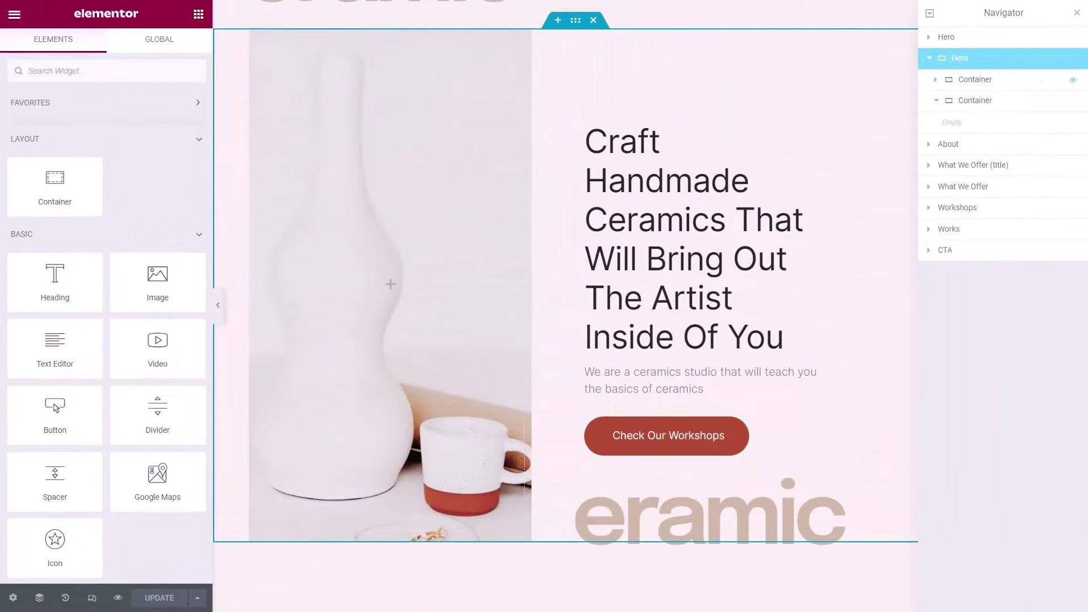
{"action": "left_click", "coordinate": [1050, 85]}
{"action": "left_click", "coordinate": [1050, 102]}
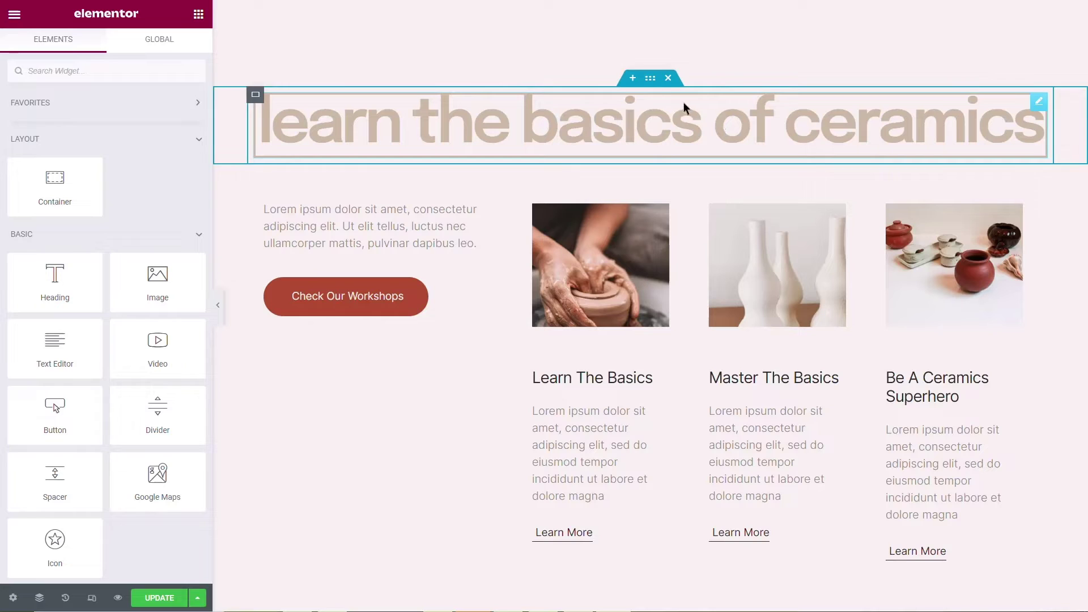
Set the heading container's Content Width to Full Width and narrow it so the heading wraps
{"action": "left_click", "coordinate": [651, 78]}
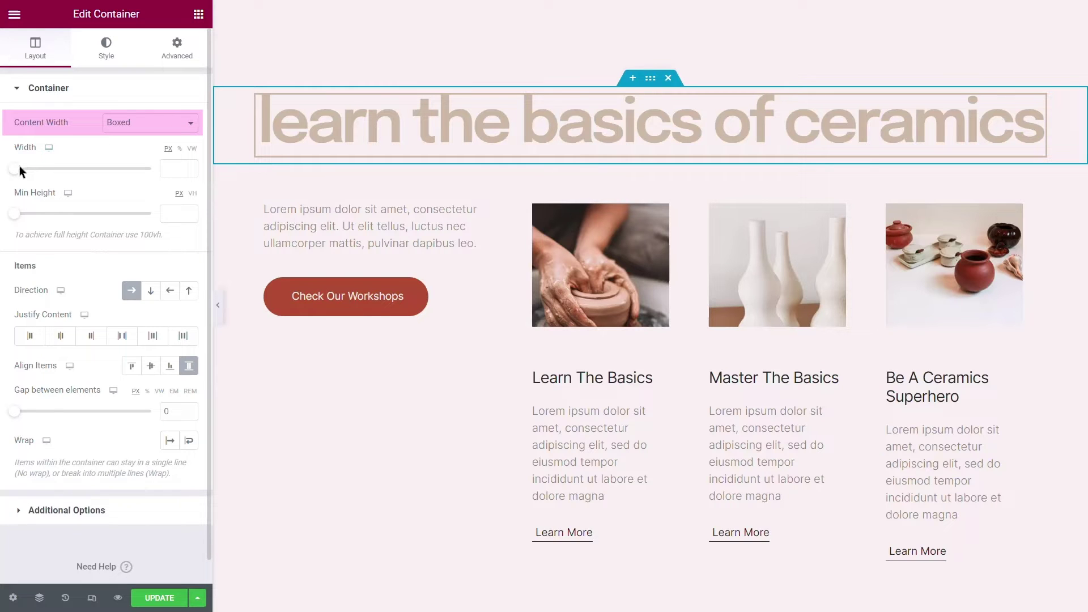
{"action": "left_click_drag", "start_coordinate": [18, 174], "coordinate": [47, 176]}
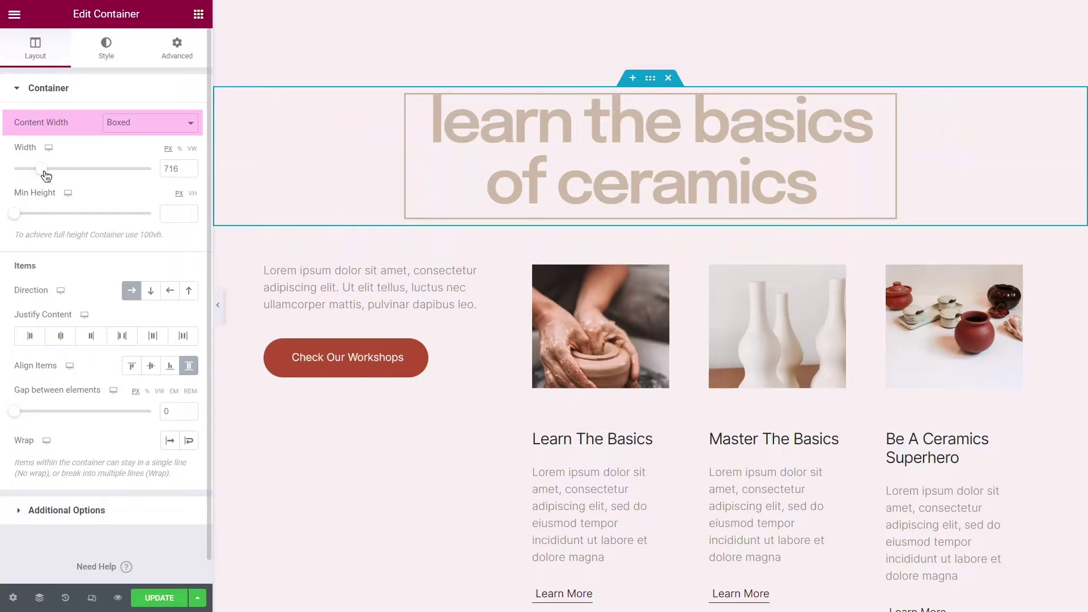
{"action": "left_click", "coordinate": [192, 125]}
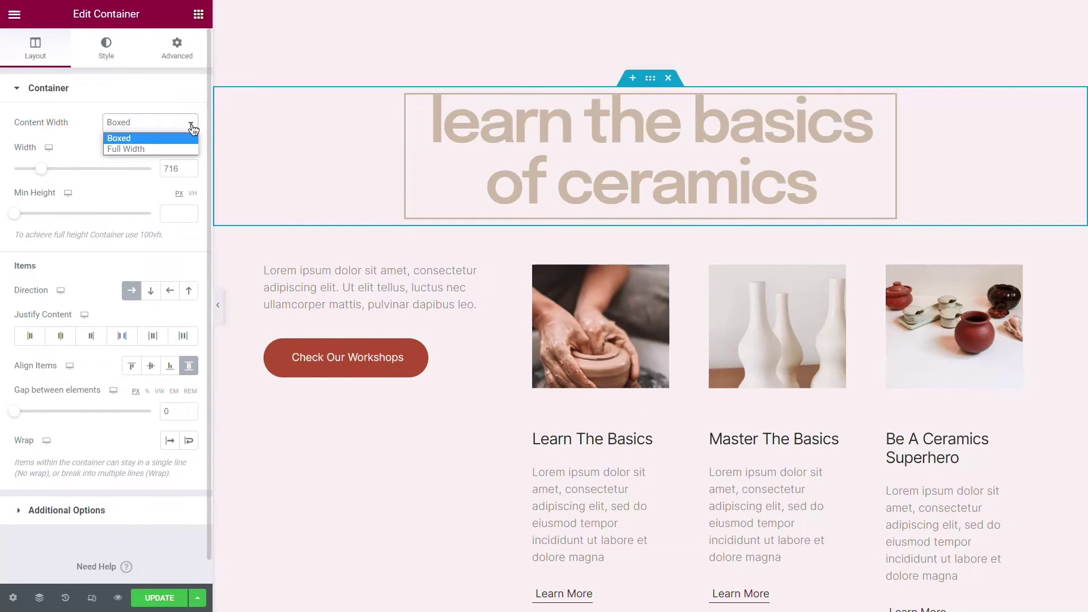
{"action": "left_click", "coordinate": [165, 151]}
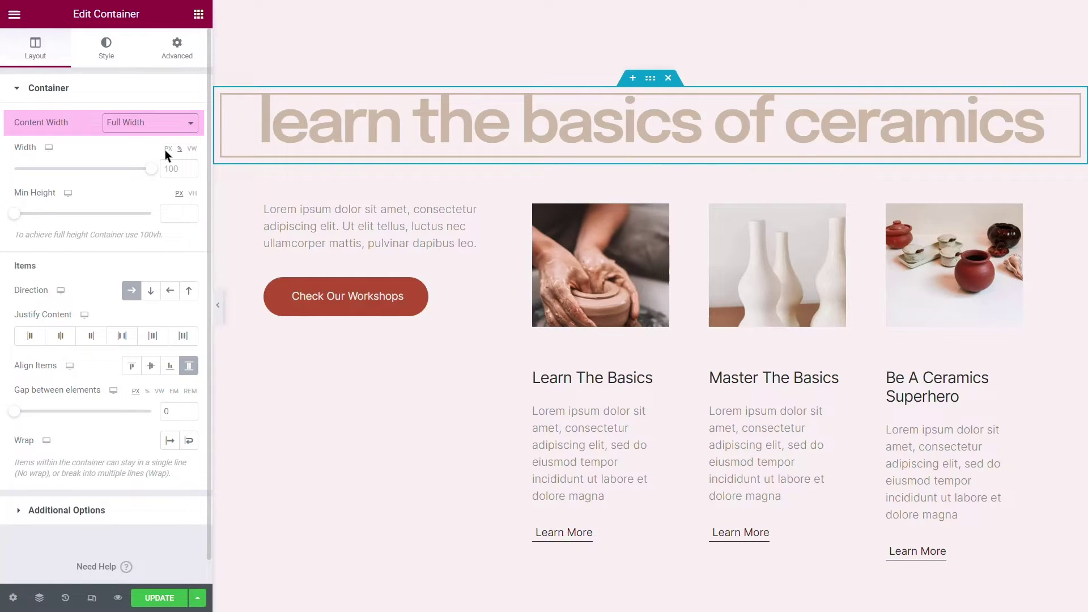
{"action": "left_click_drag", "start_coordinate": [153, 174], "coordinate": [90, 181]}
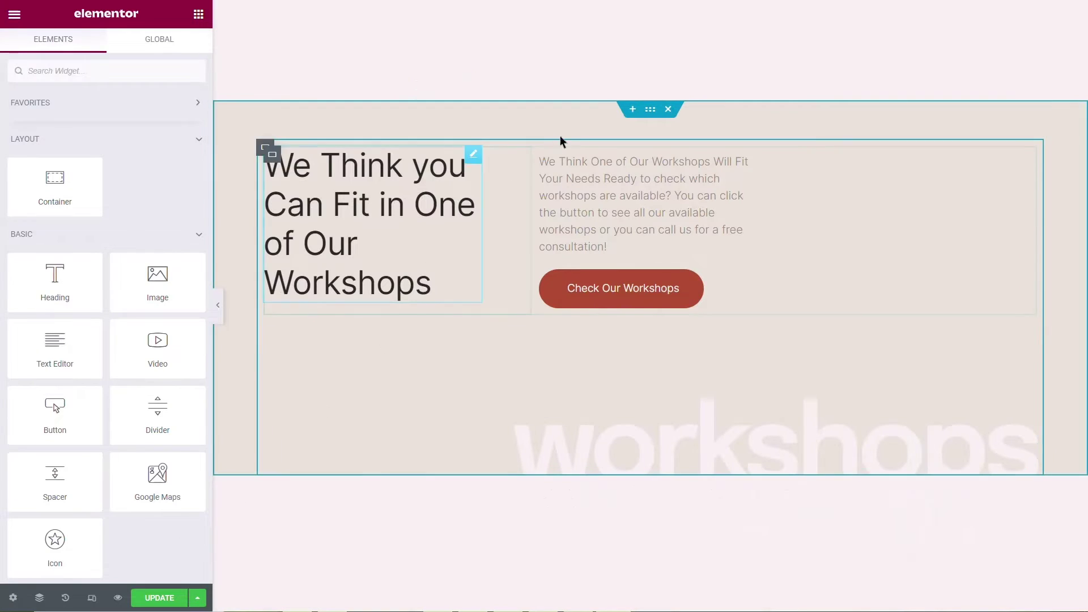
Raise the workshops call-to-action container's Min Height up from 530 px
{"action": "left_click", "coordinate": [650, 109]}
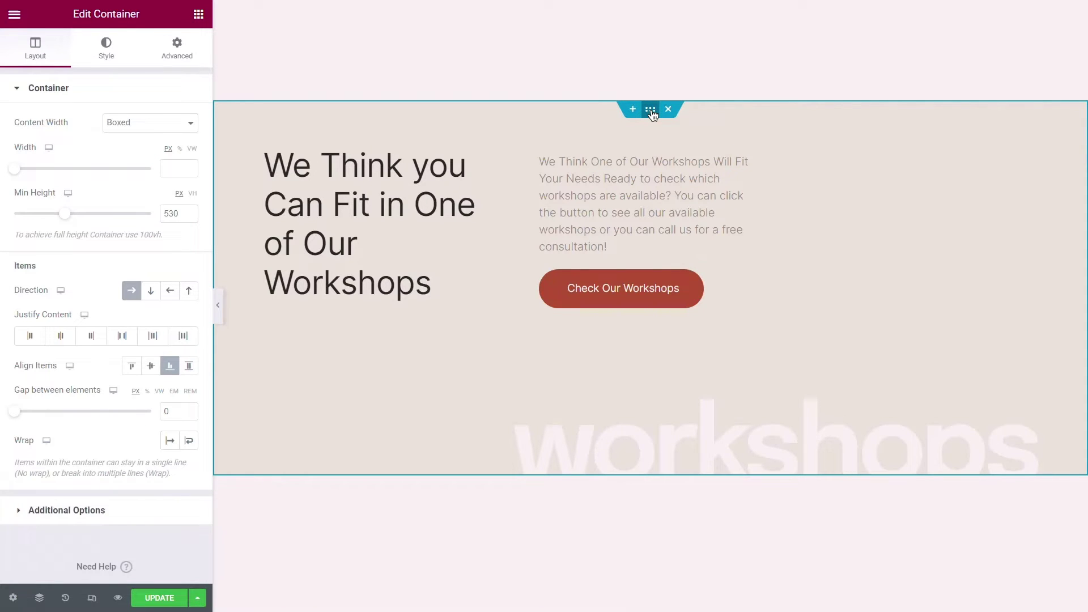
{"action": "left_click_drag", "start_coordinate": [67, 214], "coordinate": [79, 219]}
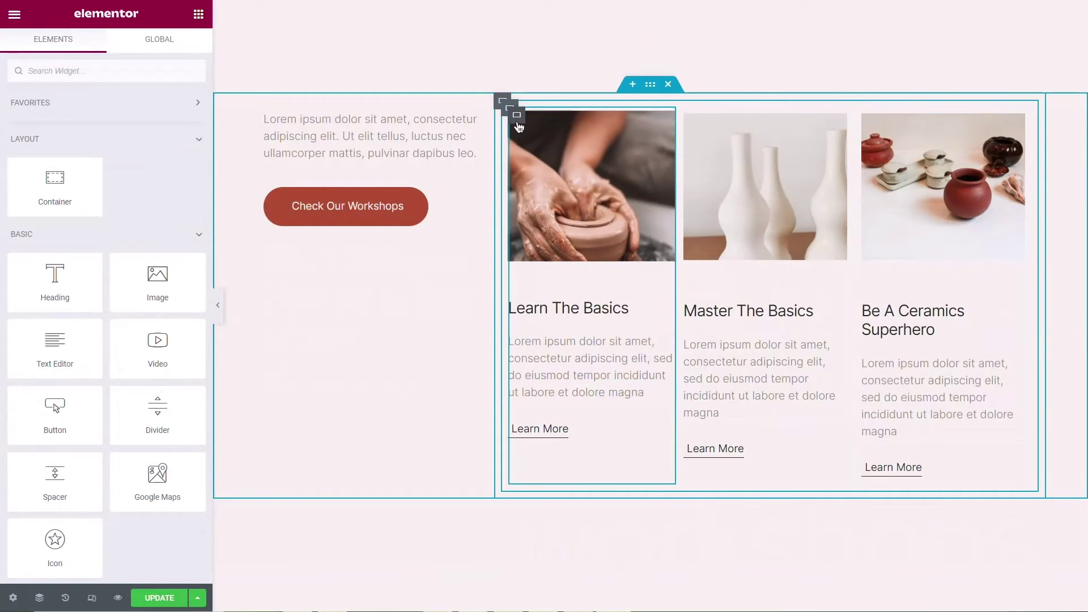
Give the Learn The Basics card a right margin of 5 and padding of 10
{"action": "left_click", "coordinate": [517, 119]}
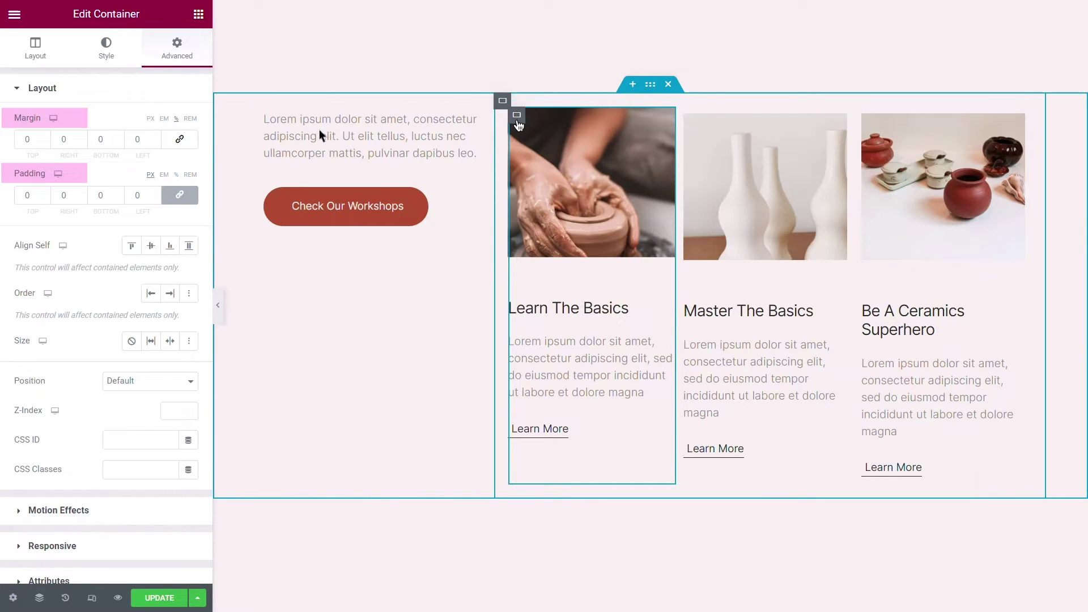
{"action": "double_click", "coordinate": [65, 139]}
{"action": "type", "text": "5"}
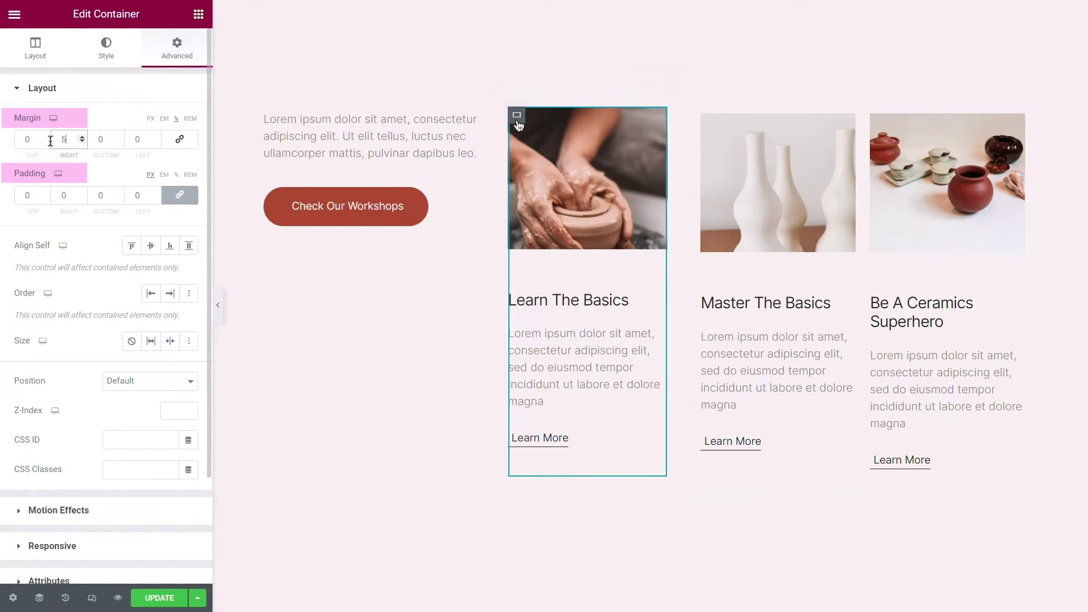
{"action": "double_click", "coordinate": [29, 194]}
{"action": "type", "text": "10"}
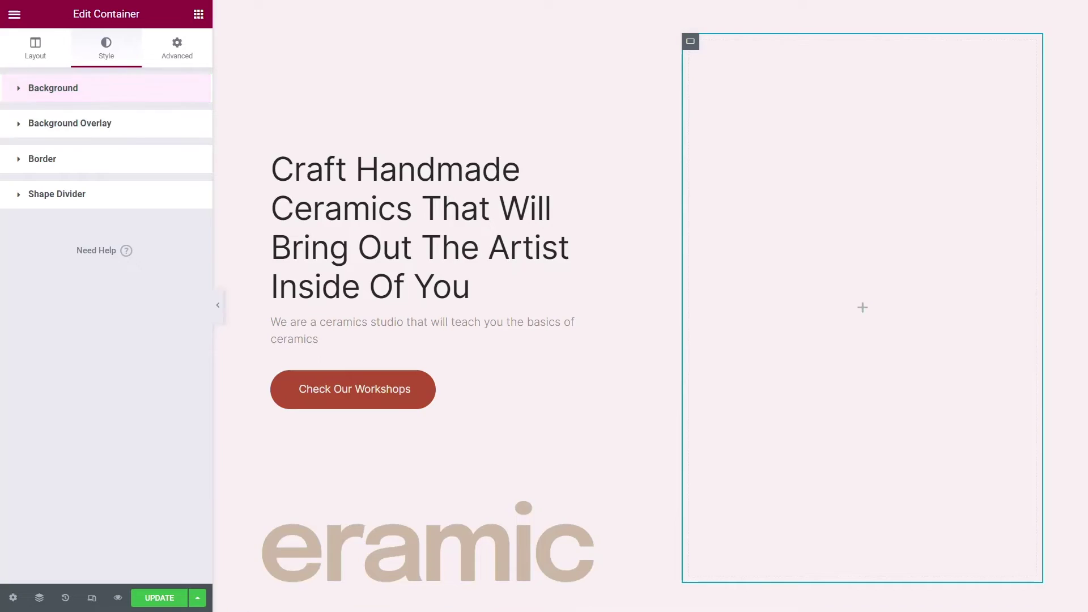
Set a vase photo as the empty hero column's background image
{"action": "left_click", "coordinate": [174, 97]}
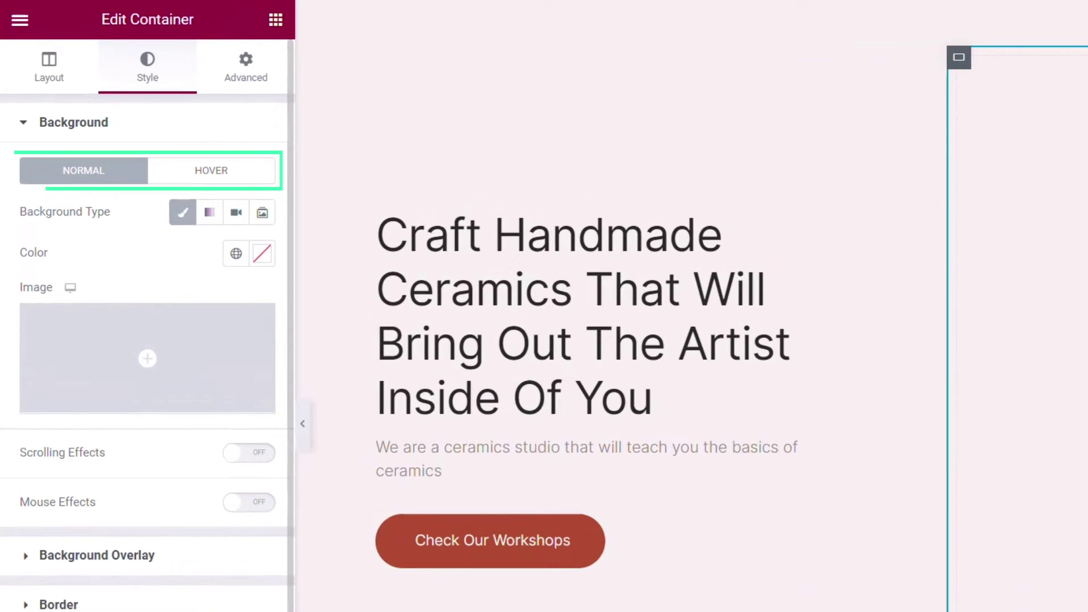
{"action": "mouse_move", "coordinate": [243, 357]}
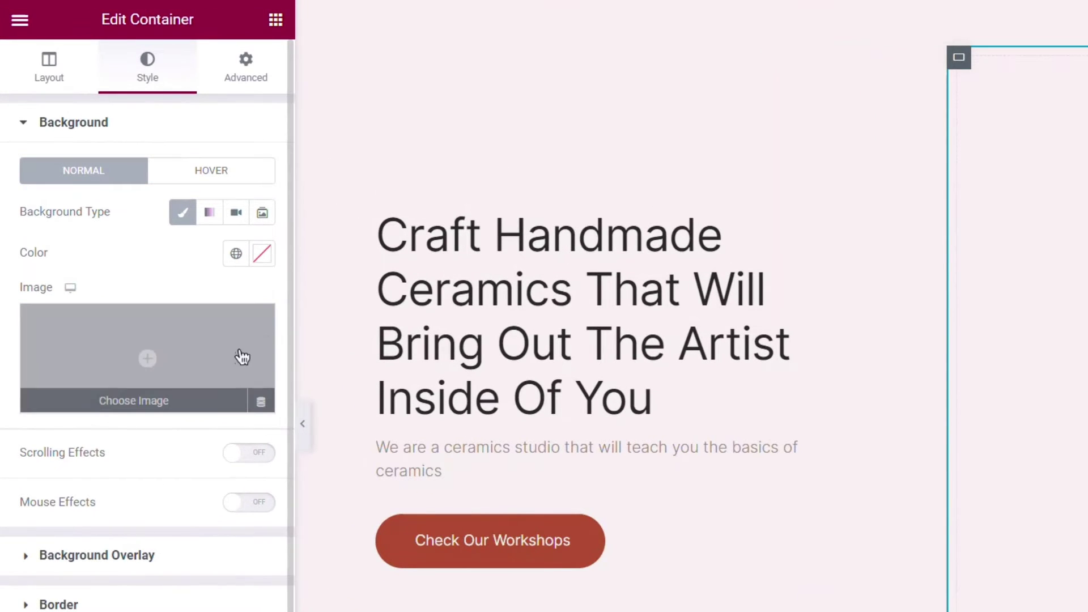
{"action": "left_click", "coordinate": [217, 401]}
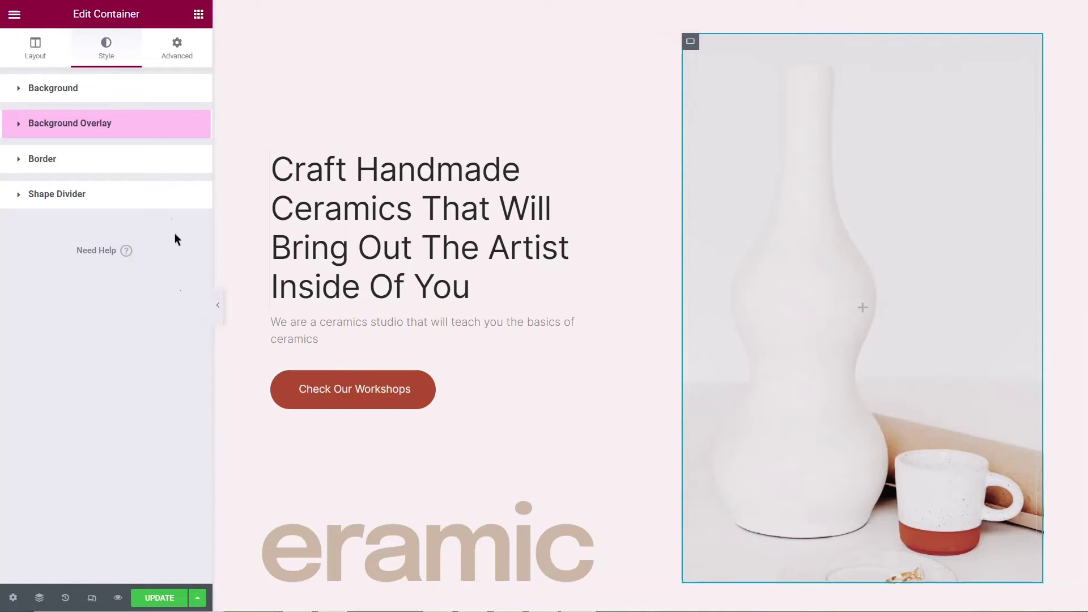
Add a classic #9F7070 hover background overlay at 0.5 opacity to the column
{"action": "left_click", "coordinate": [160, 131]}
{"action": "left_click", "coordinate": [152, 158]}
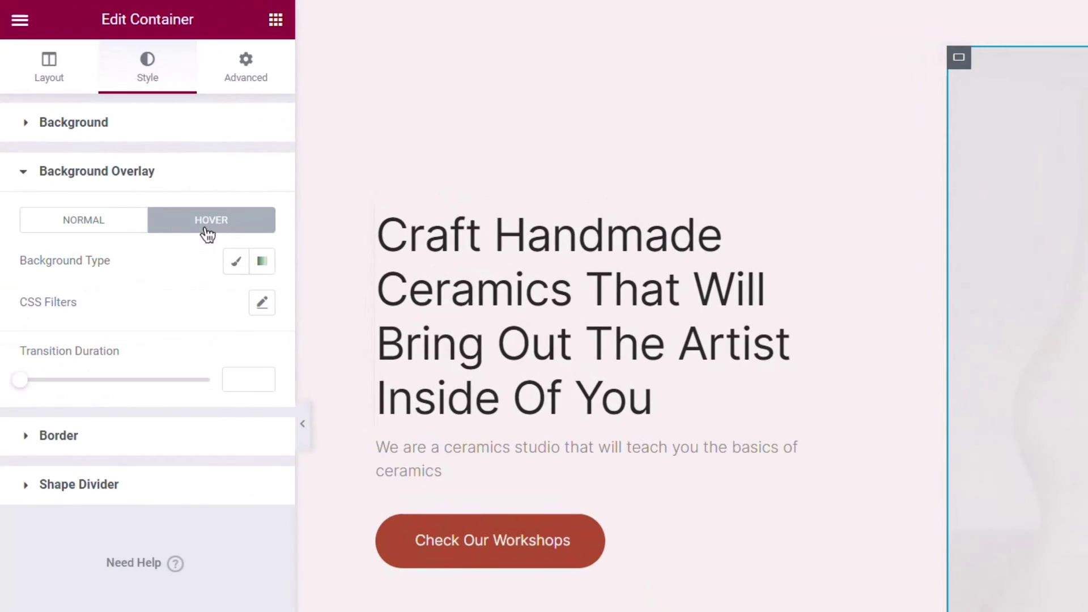
{"action": "left_click", "coordinate": [238, 266]}
{"action": "left_click", "coordinate": [262, 302]}
{"action": "left_click", "coordinate": [105, 430]}
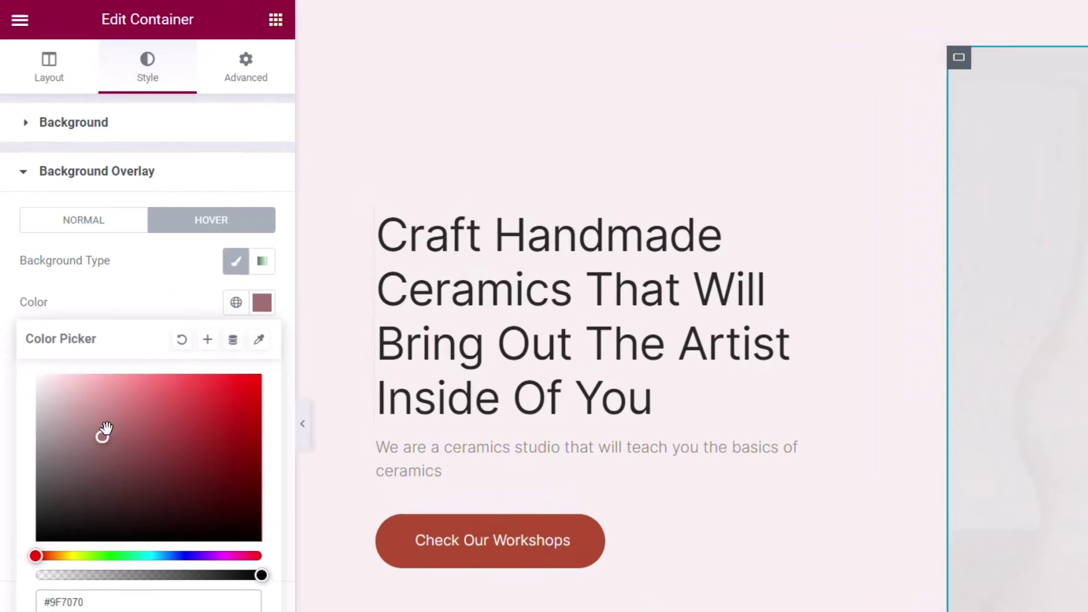
{"action": "key", "text": "Escape"}
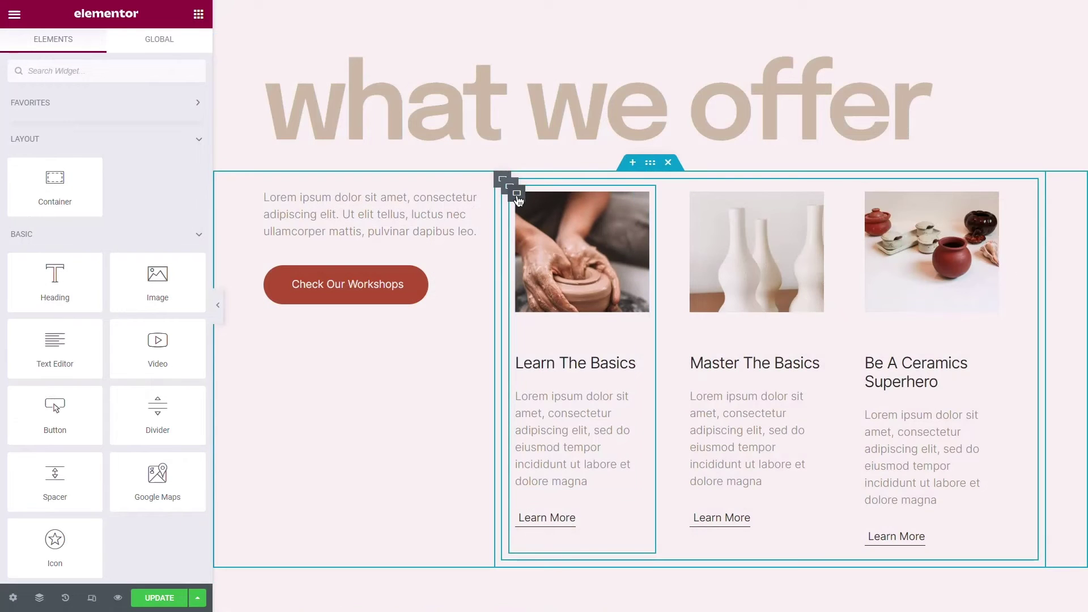
{"action": "left_click", "coordinate": [516, 195]}
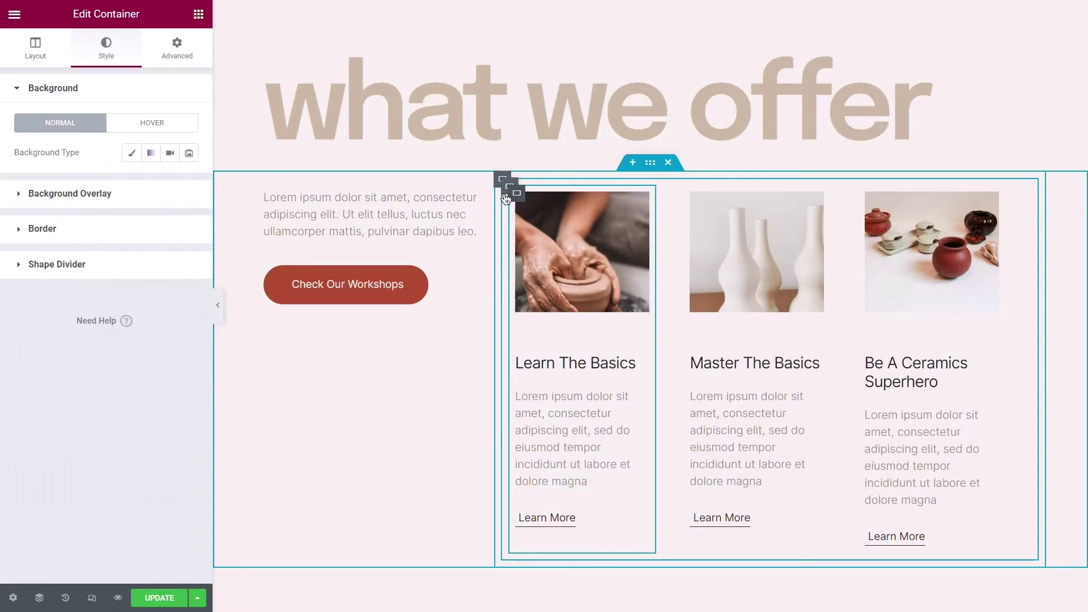
Set the Learn The Basics card's Border Type to Dotted and Border Radius to 20
{"action": "left_click", "coordinate": [143, 233]}
{"action": "left_click", "coordinate": [188, 229]}
{"action": "left_click", "coordinate": [179, 271]}
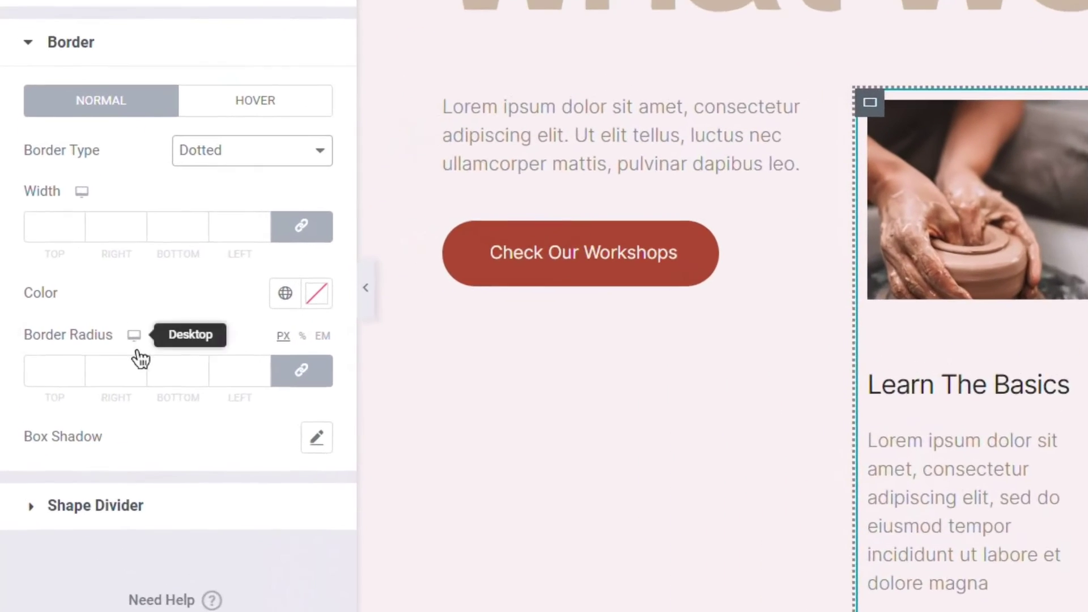
{"action": "left_click", "coordinate": [35, 354]}
{"action": "type", "text": "20"}
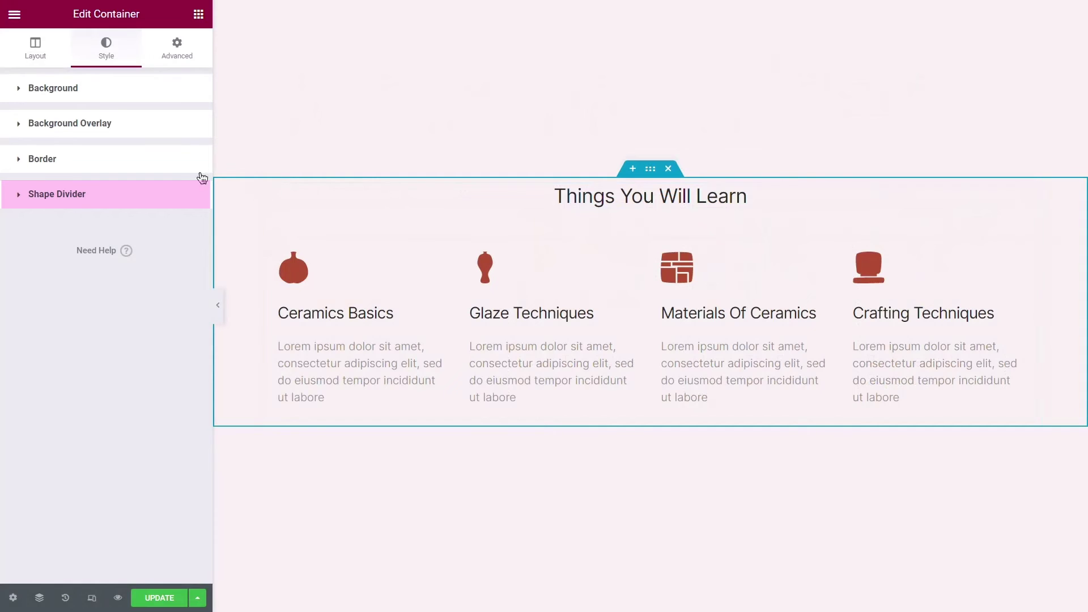
Choose Mountains as the section's top shape divider and show the pottery photo container's Motion Effects
{"action": "left_click", "coordinate": [148, 198]}
{"action": "left_click", "coordinate": [192, 259]}
{"action": "left_click", "coordinate": [182, 284]}
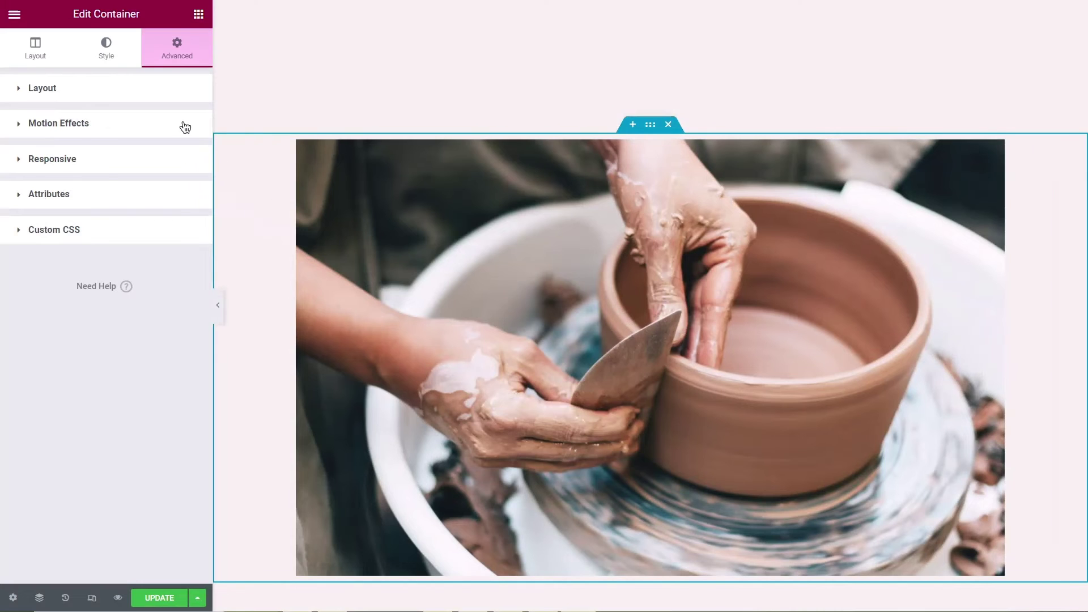
{"action": "left_click", "coordinate": [185, 127]}
{"action": "left_click", "coordinate": [185, 127]}
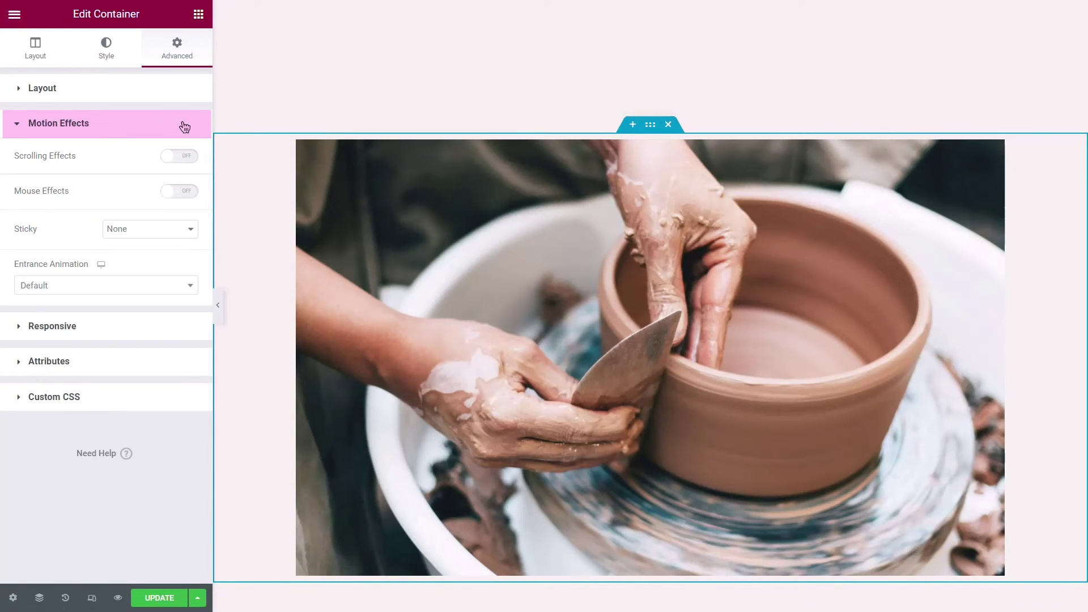
Enable Scale Up scrolling effect (speed 4, viewport 20–80%), then open elementor.com's Resources menu
{"action": "left_click", "coordinate": [194, 165]}
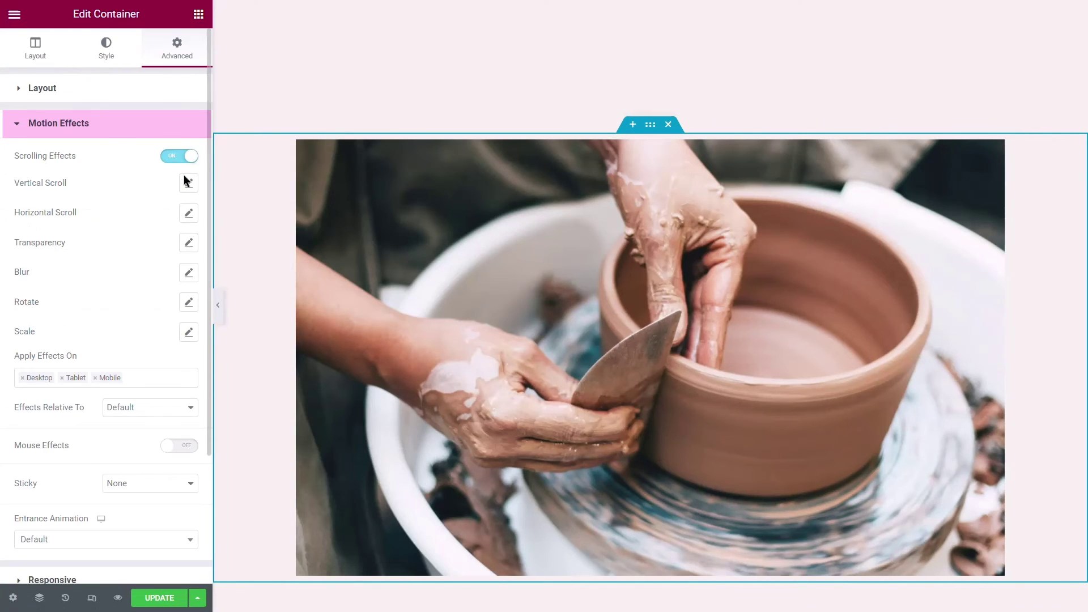
{"action": "left_click", "coordinate": [190, 333]}
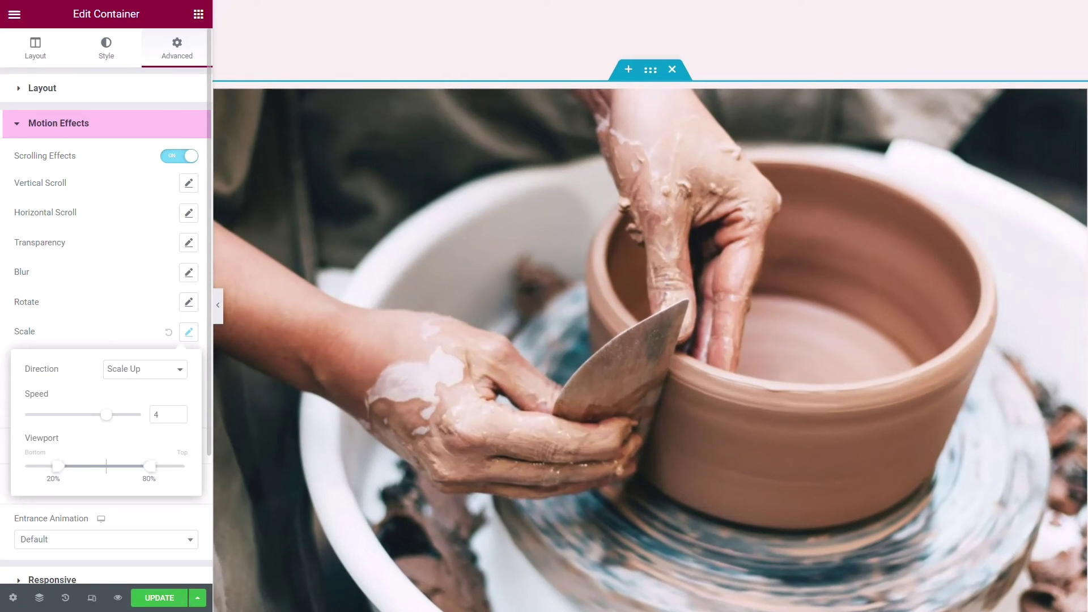
{"action": "key", "text": "Escape"}
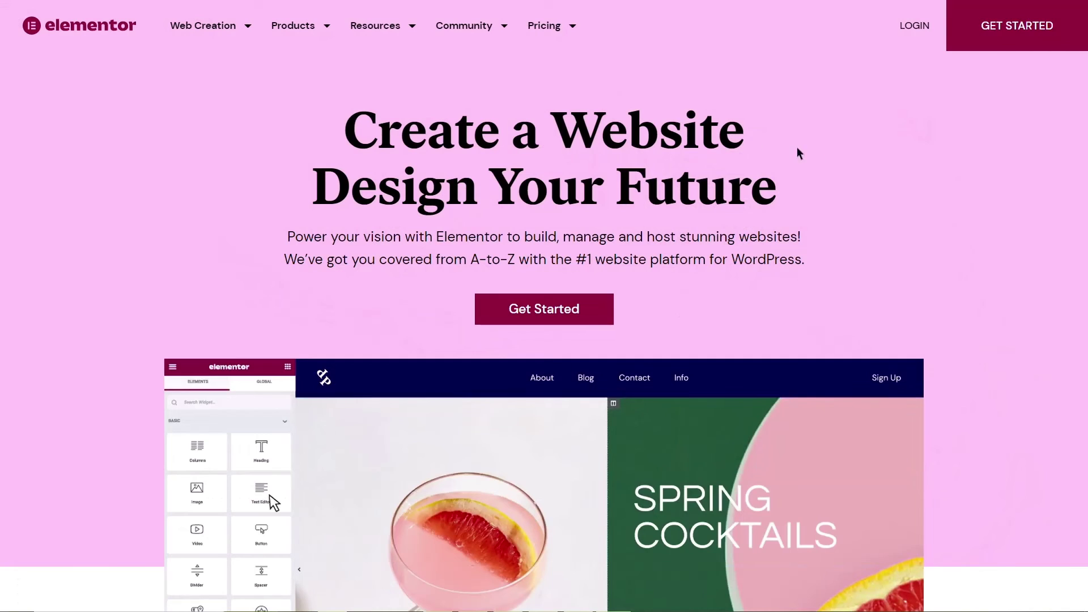
{"action": "left_click", "coordinate": [408, 27]}
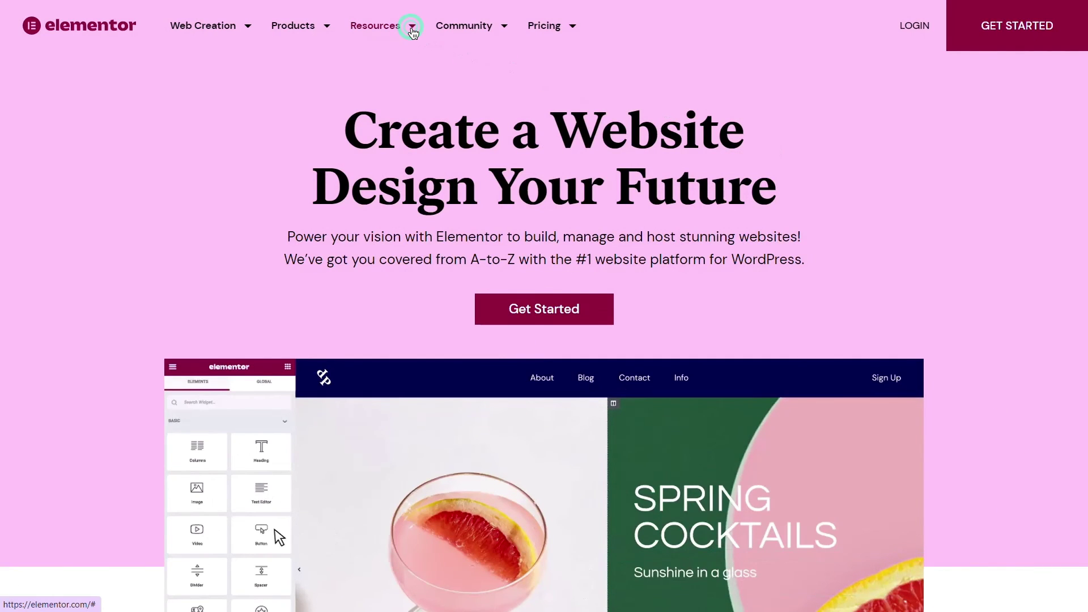